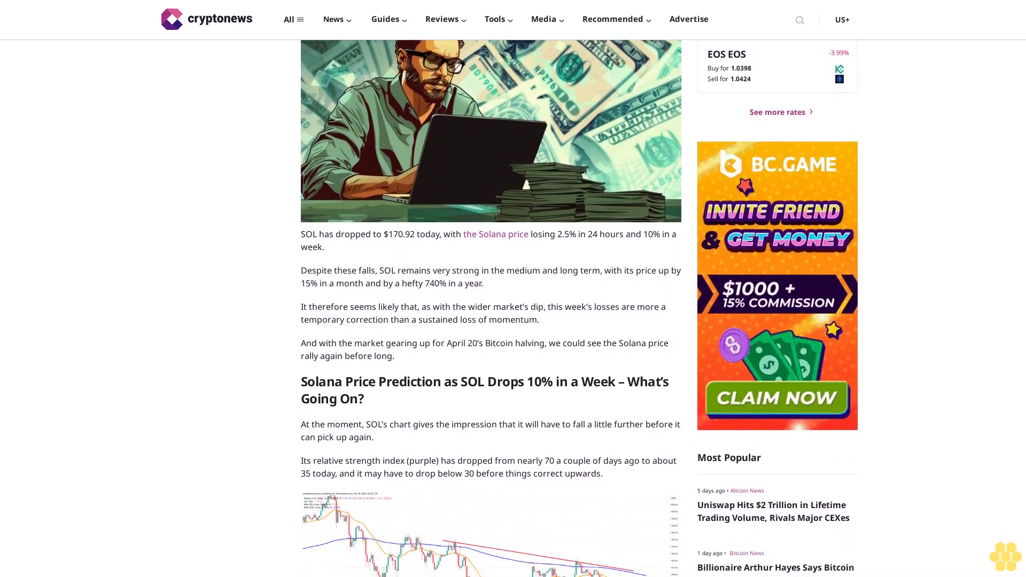
pyautogui.scroll(-1, 491, 321)
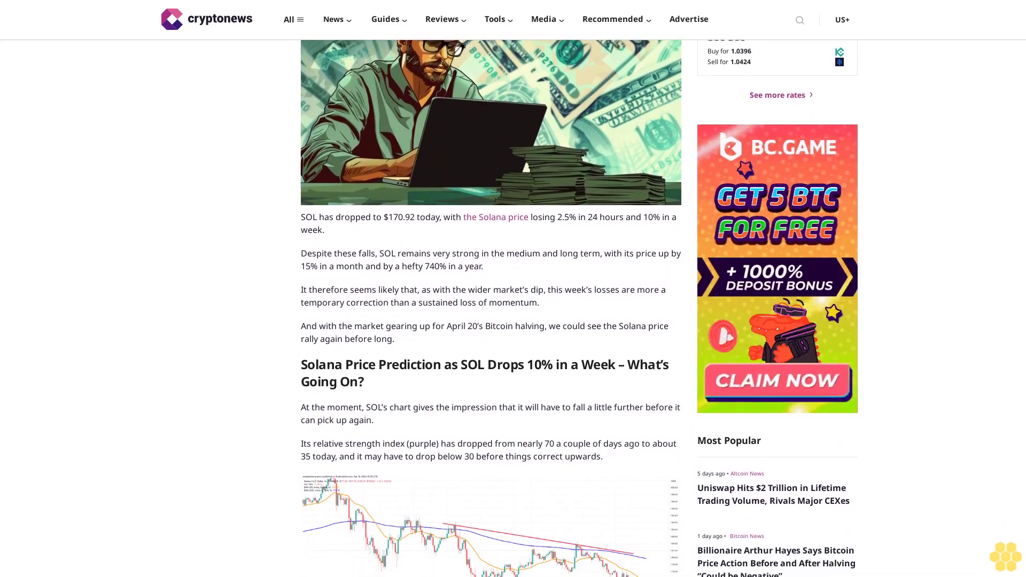